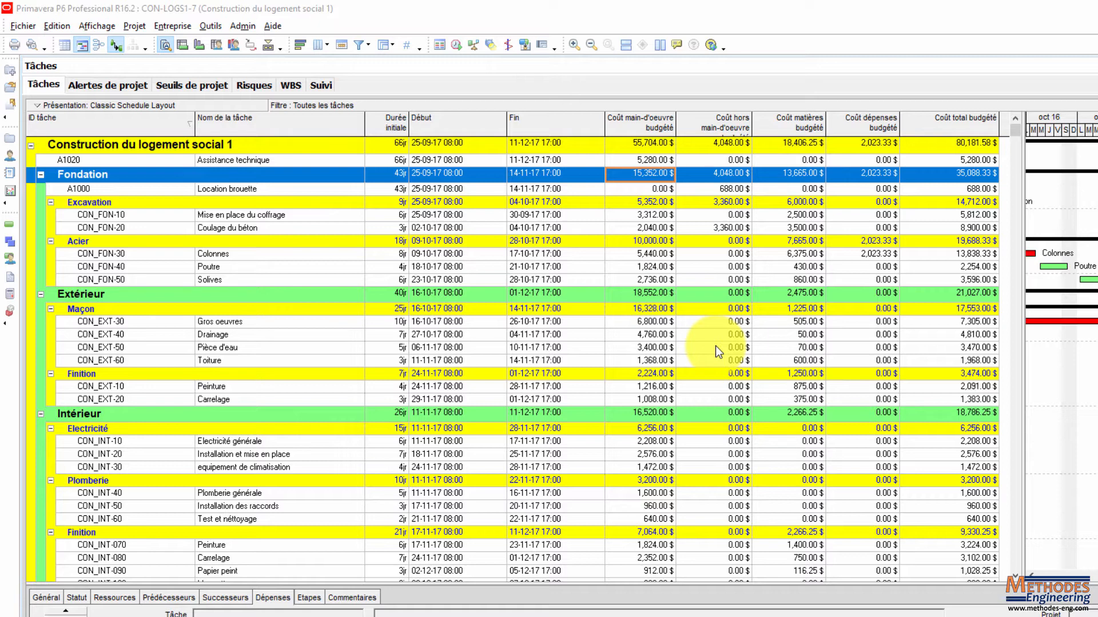
- Set the display currency for monetary values to EURO in the user preferences
click(55, 26)
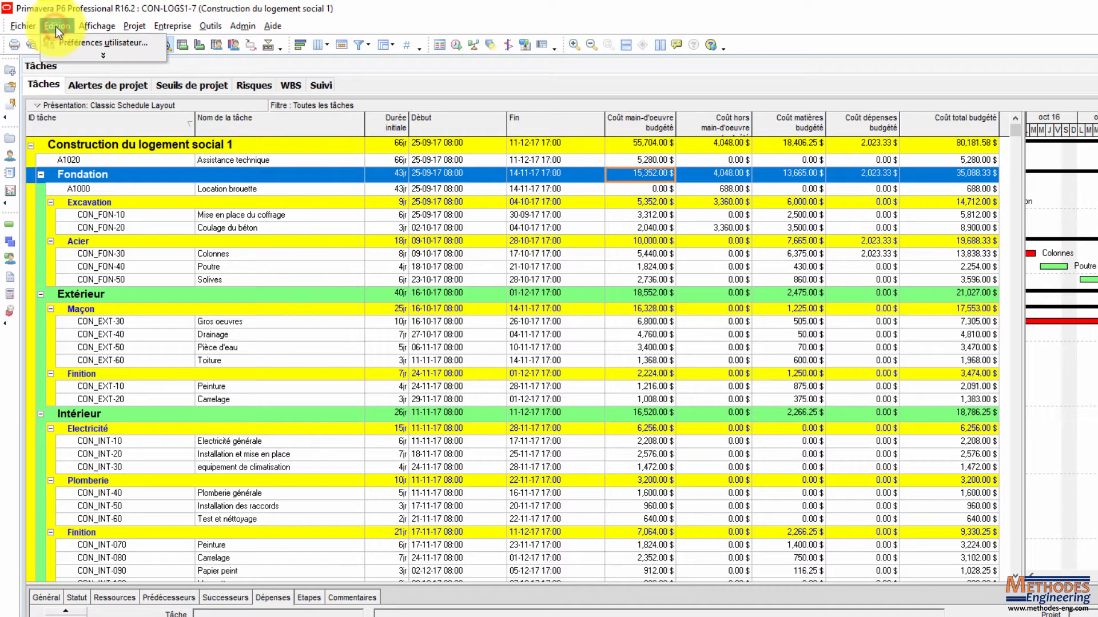
click(98, 43)
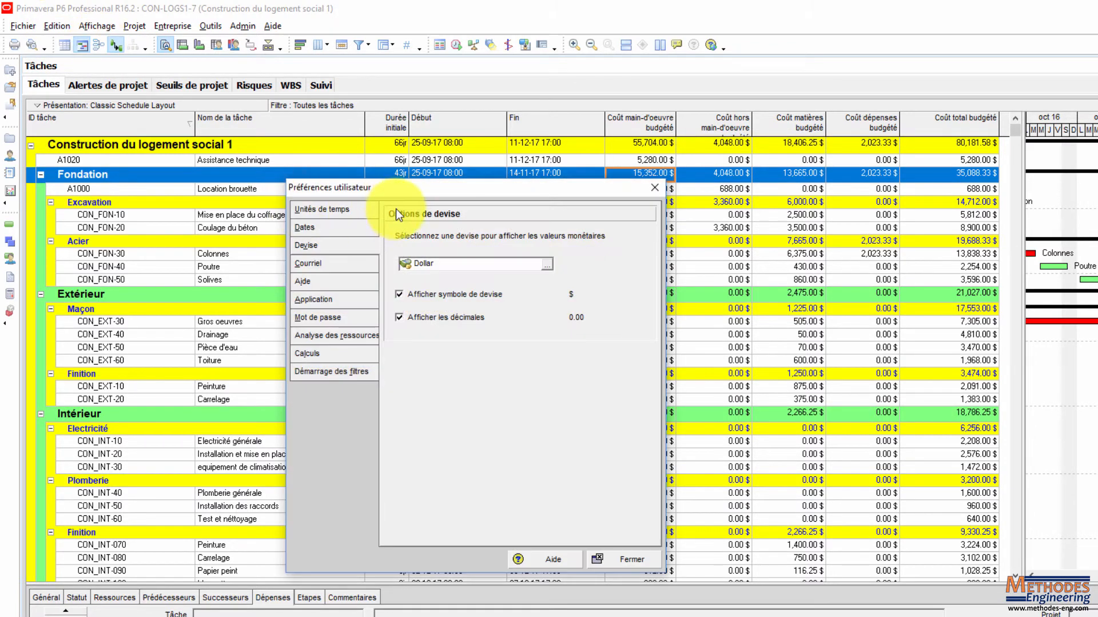
drag(417, 195, 431, 145)
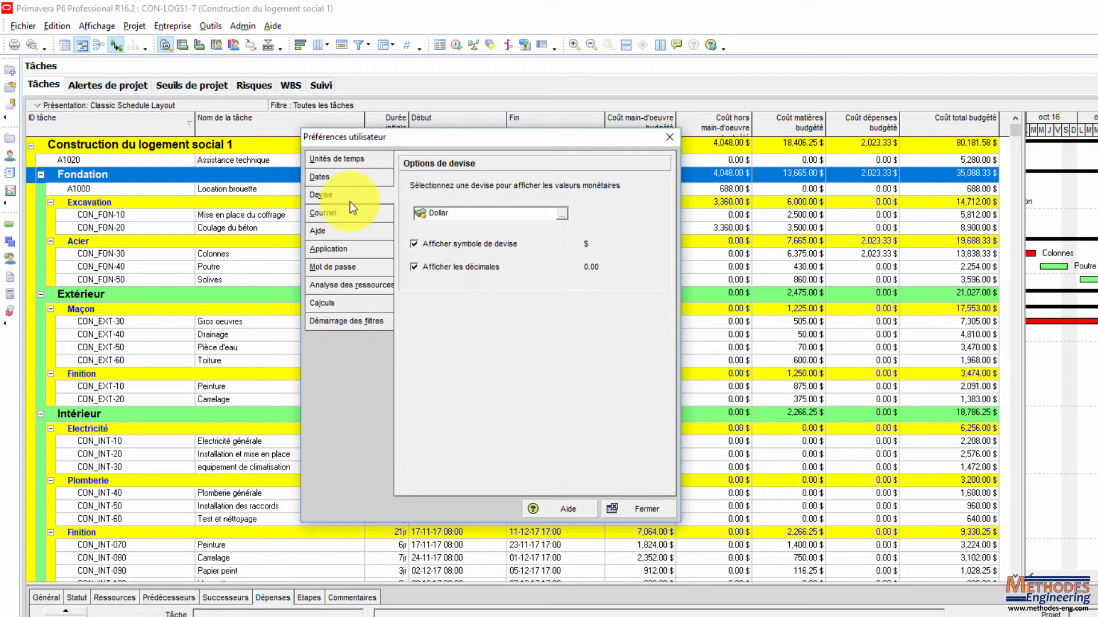
click(360, 215)
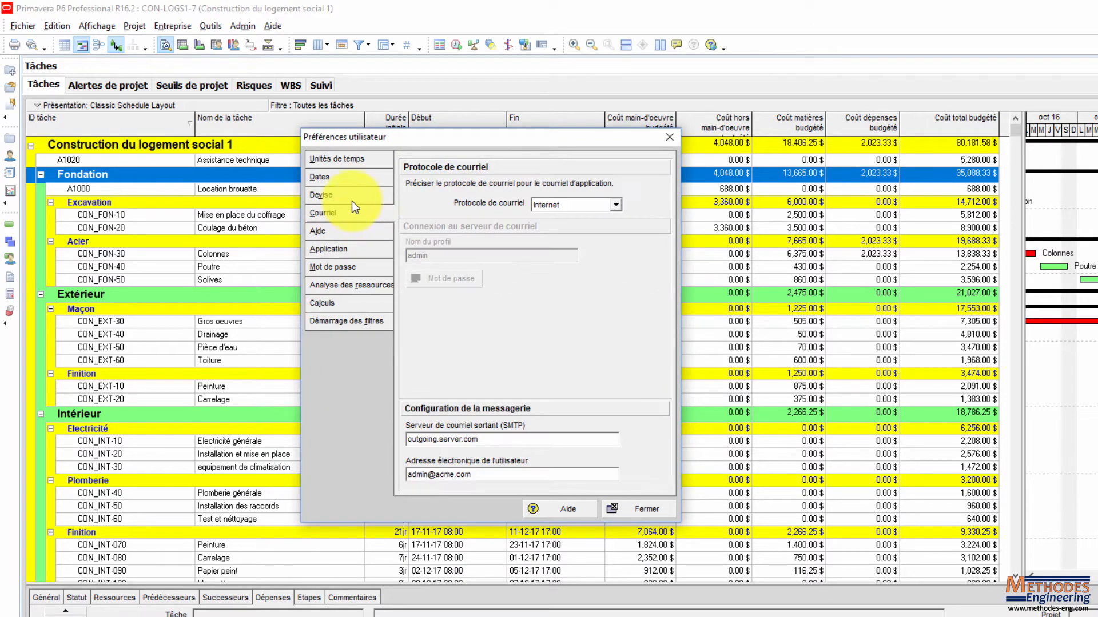
click(366, 196)
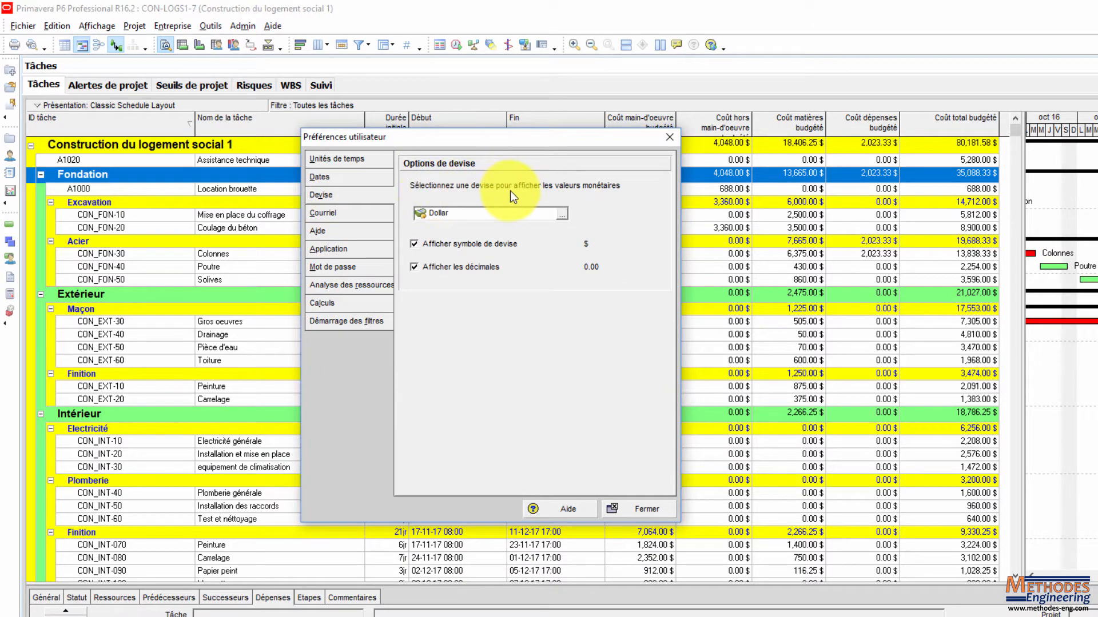
click(562, 215)
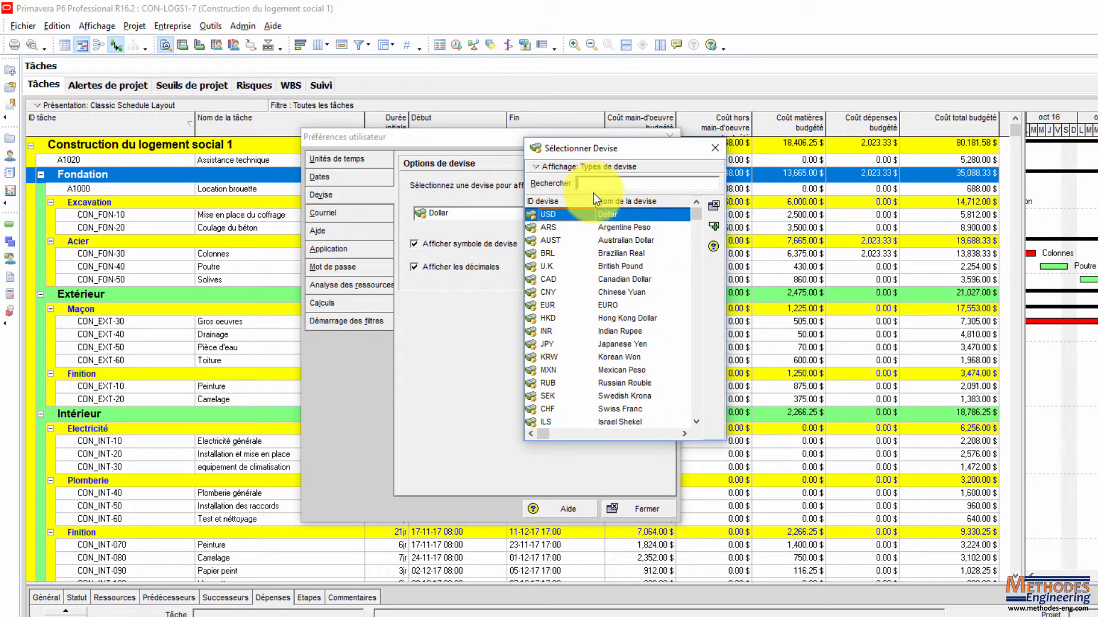
click(559, 305)
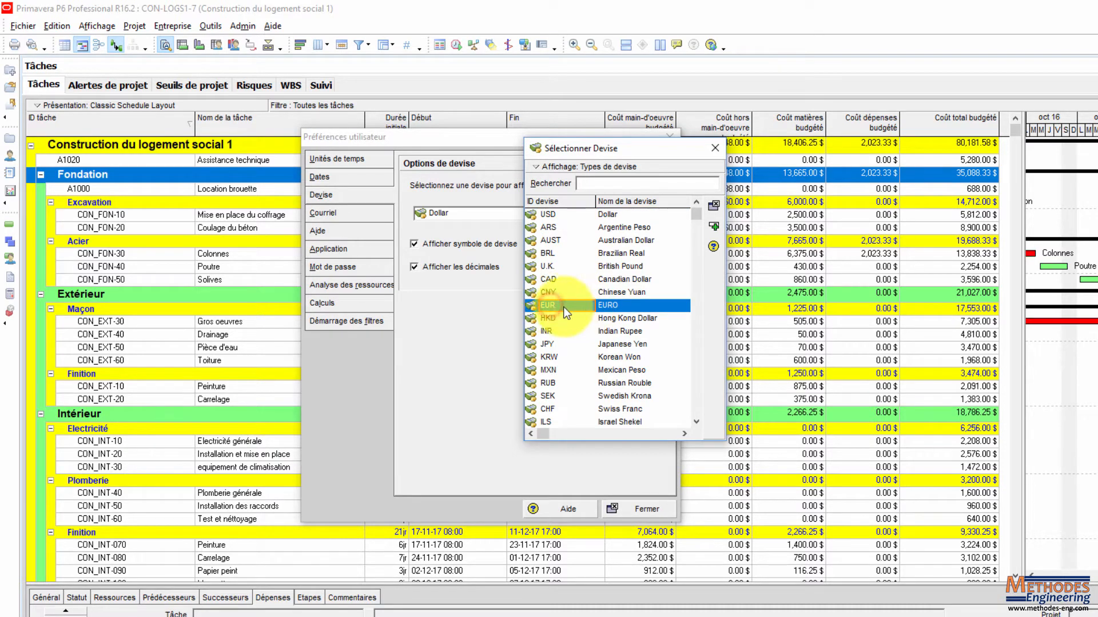
click(714, 228)
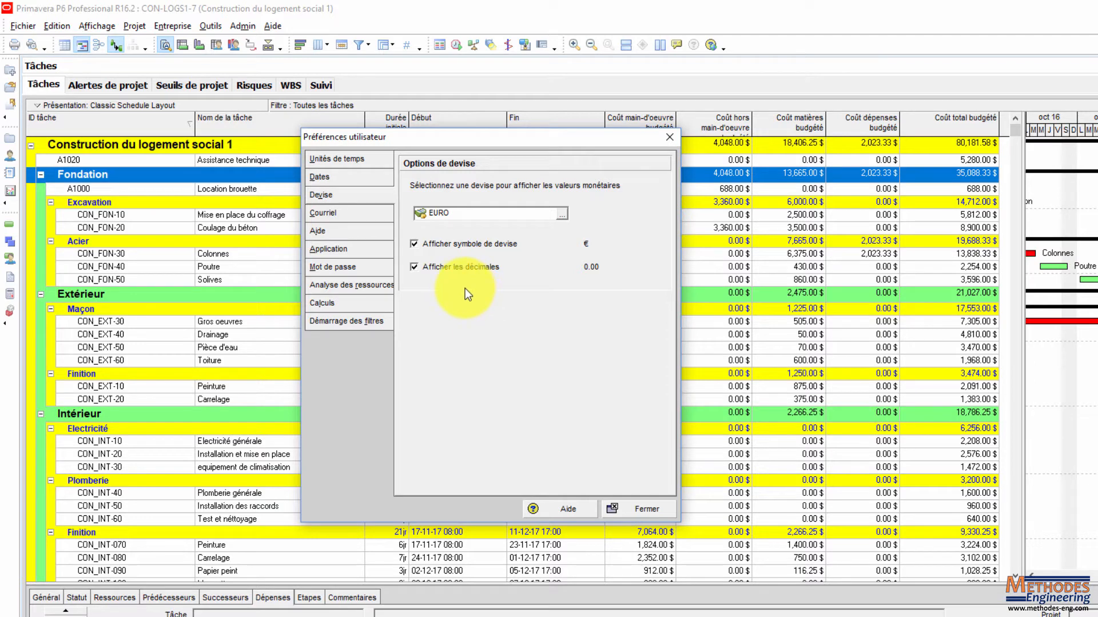
click(629, 506)
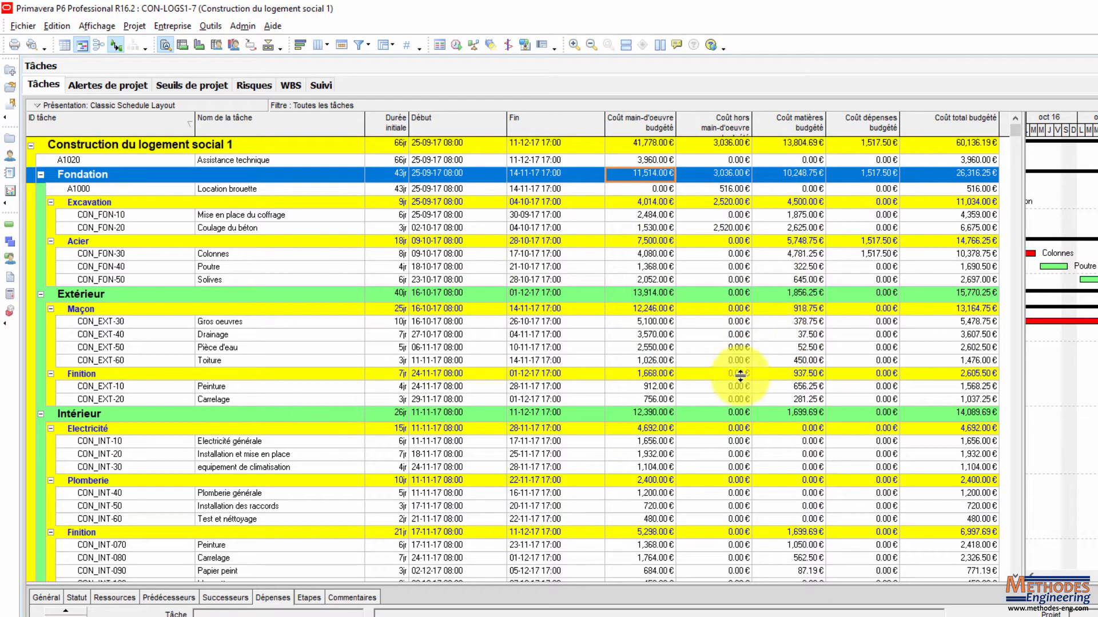
- Review the list of currencies selectable for display in the user preferences
click(55, 27)
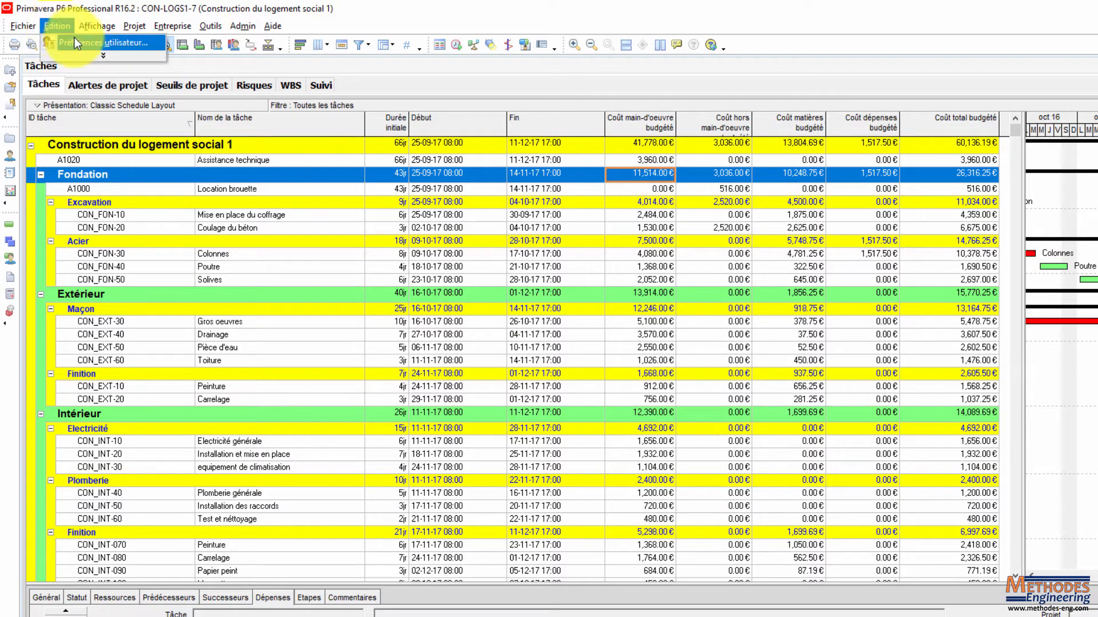
click(76, 41)
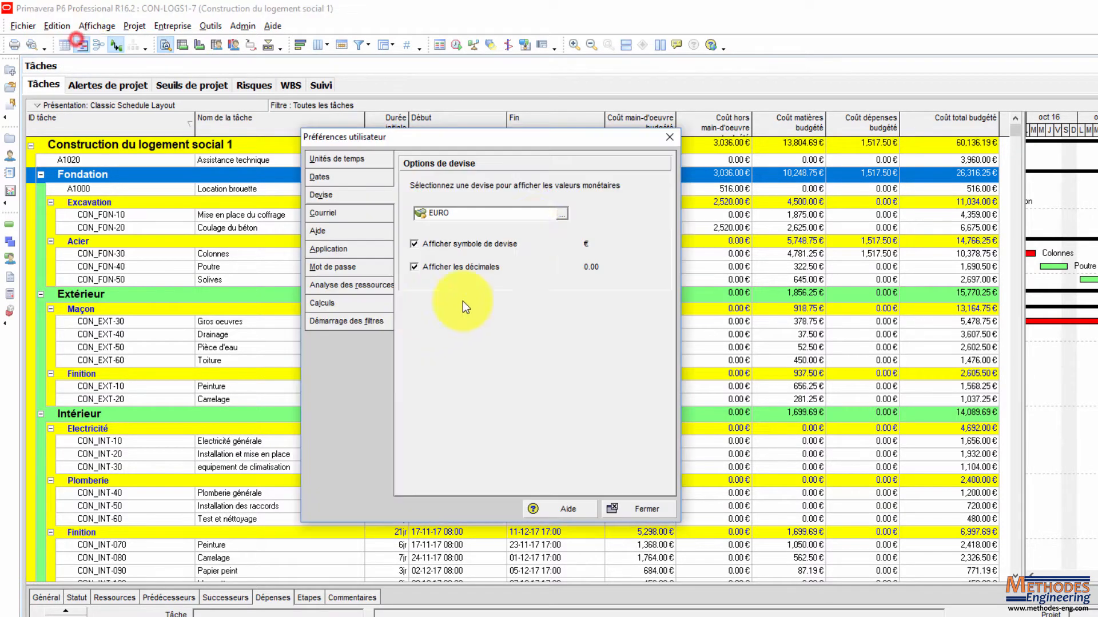
click(563, 217)
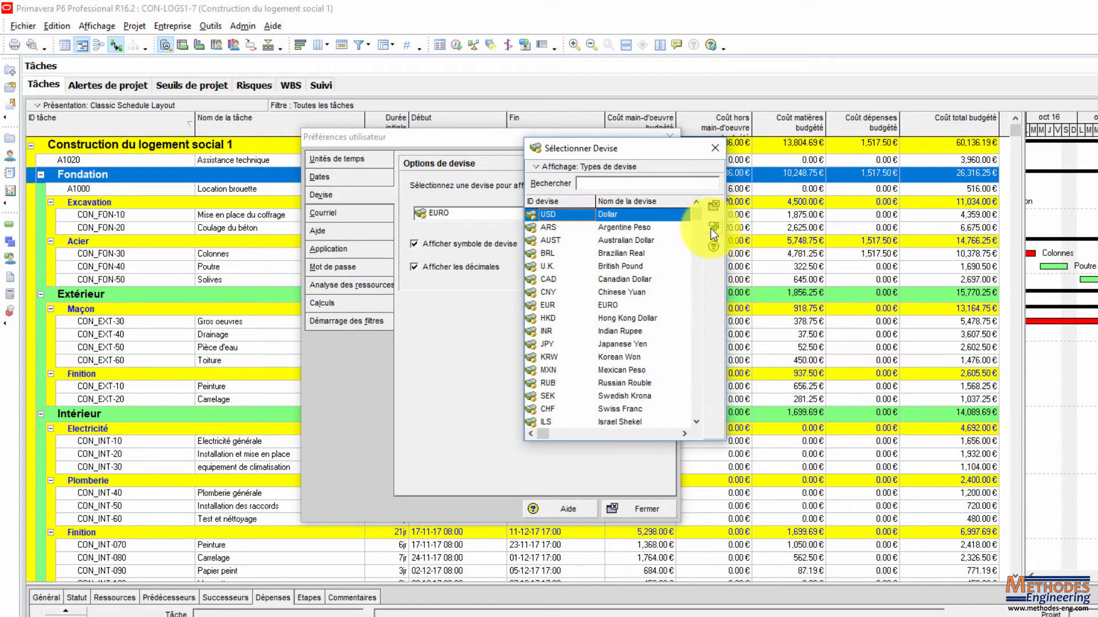
scroll(690, 429, down, 1)
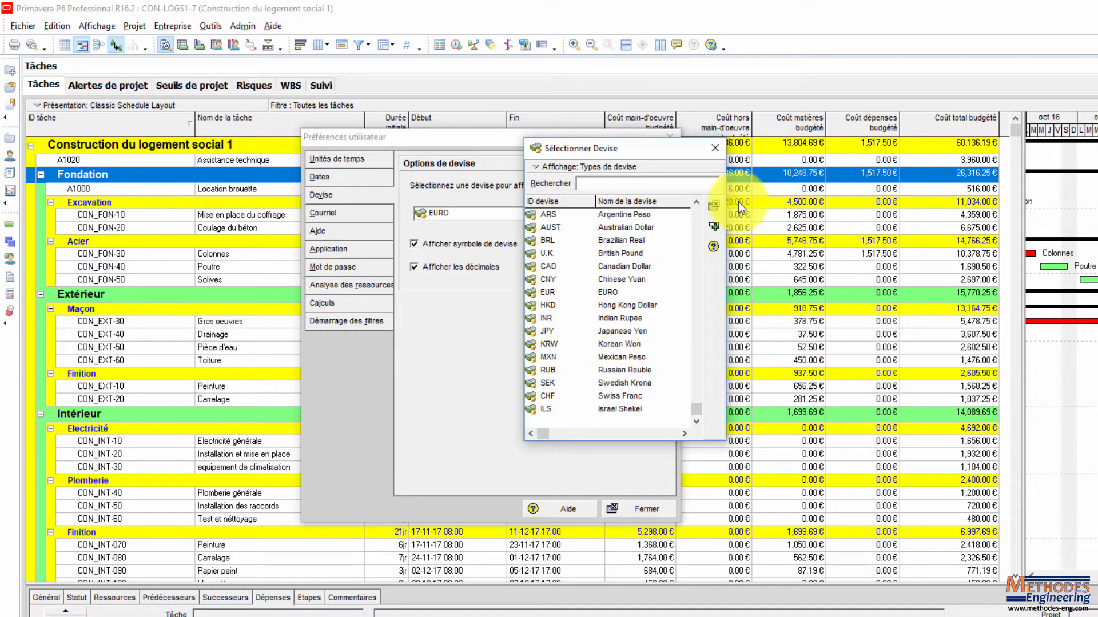
click(714, 147)
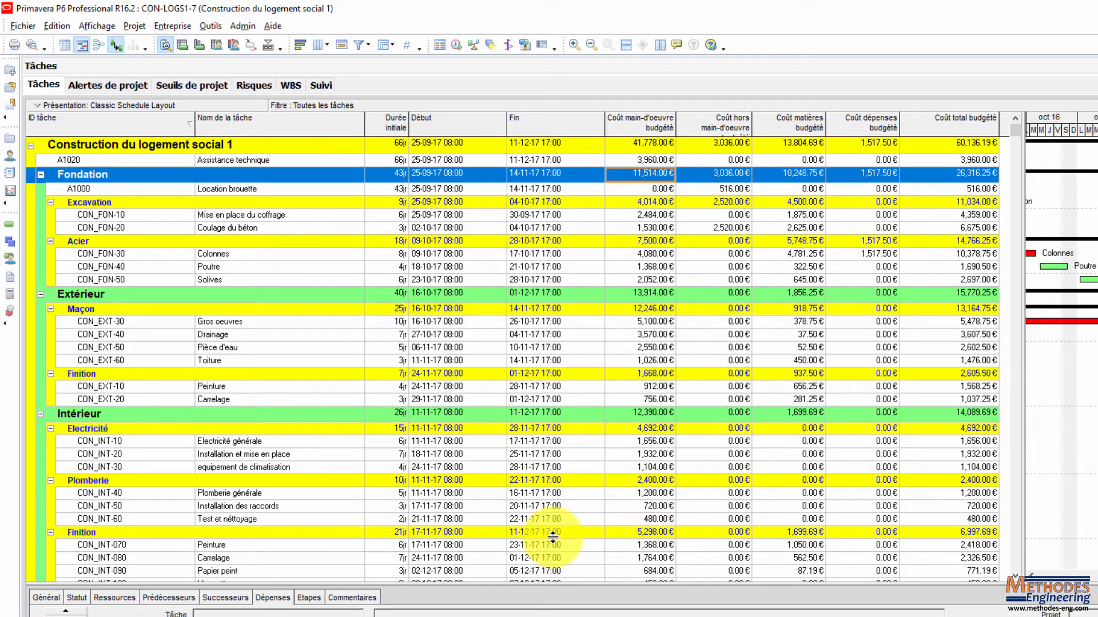
- Add a new currency with the ID XOF to the administrator's list of currencies
click(239, 29)
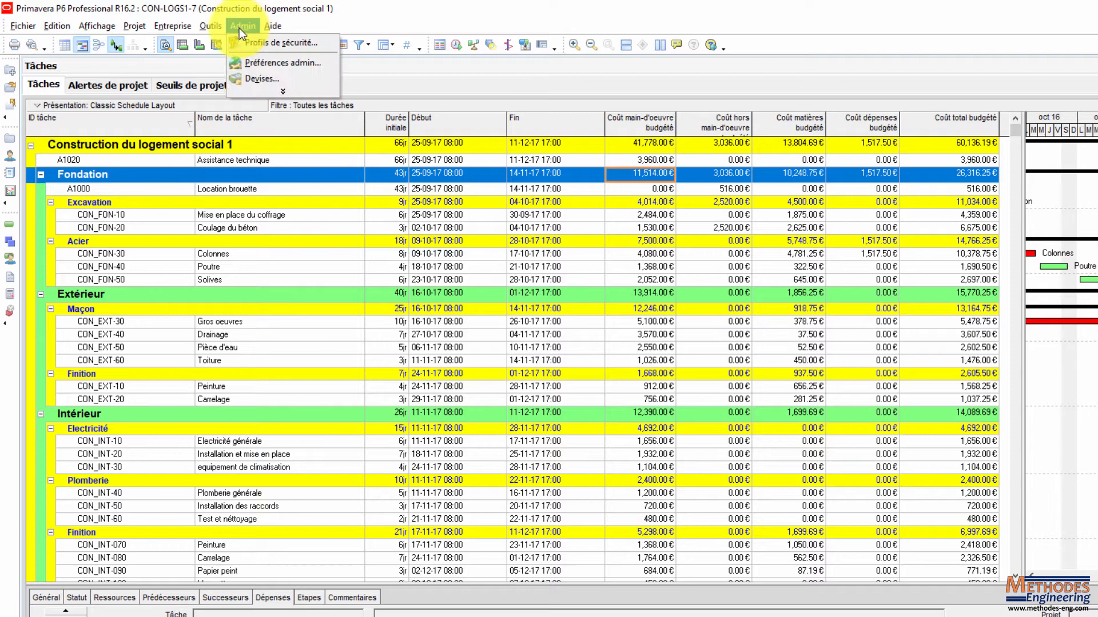
click(274, 84)
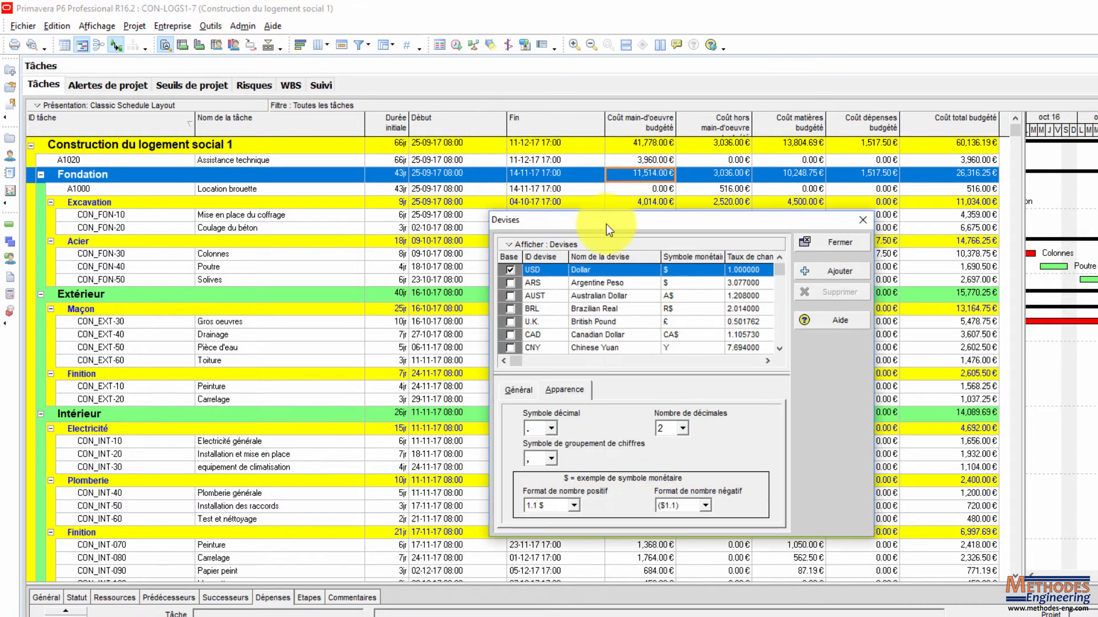
drag(606, 224, 497, 151)
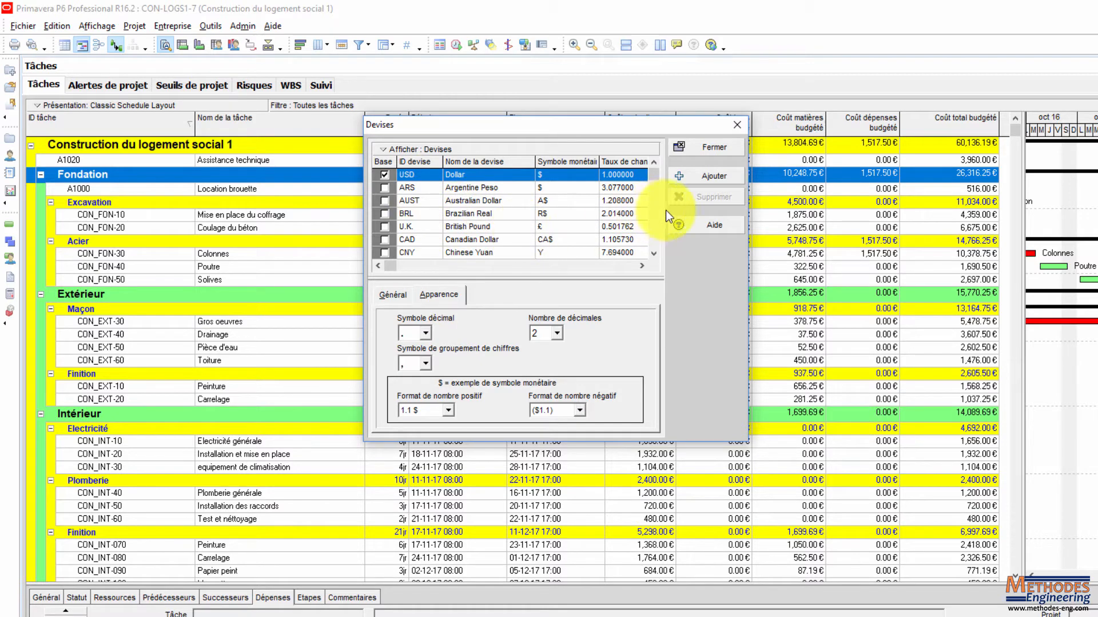
drag(657, 174, 654, 249)
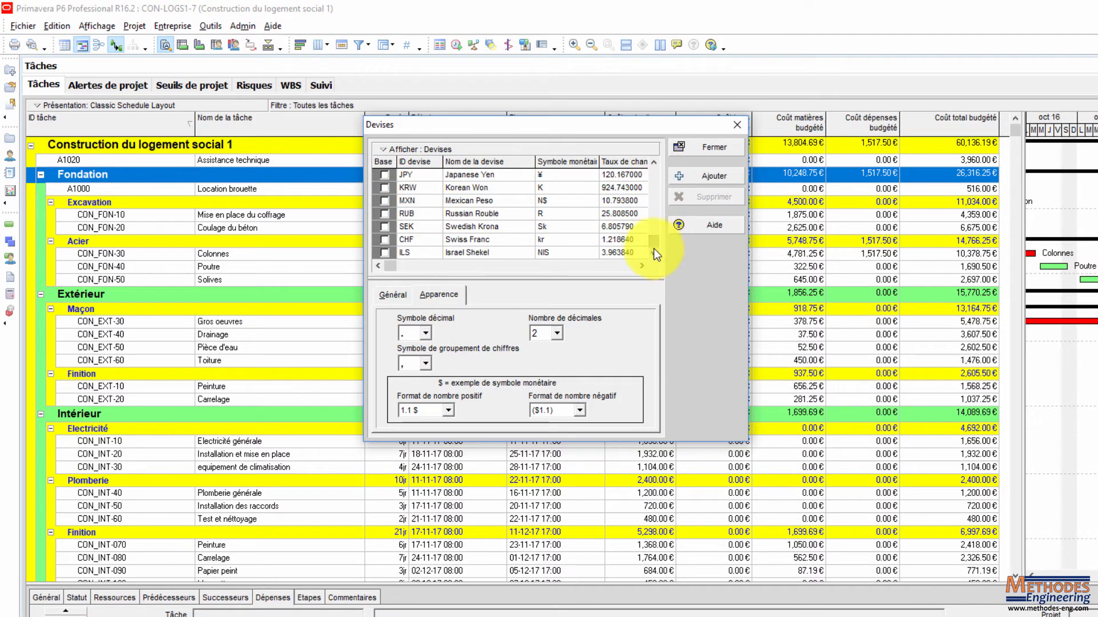
click(623, 240)
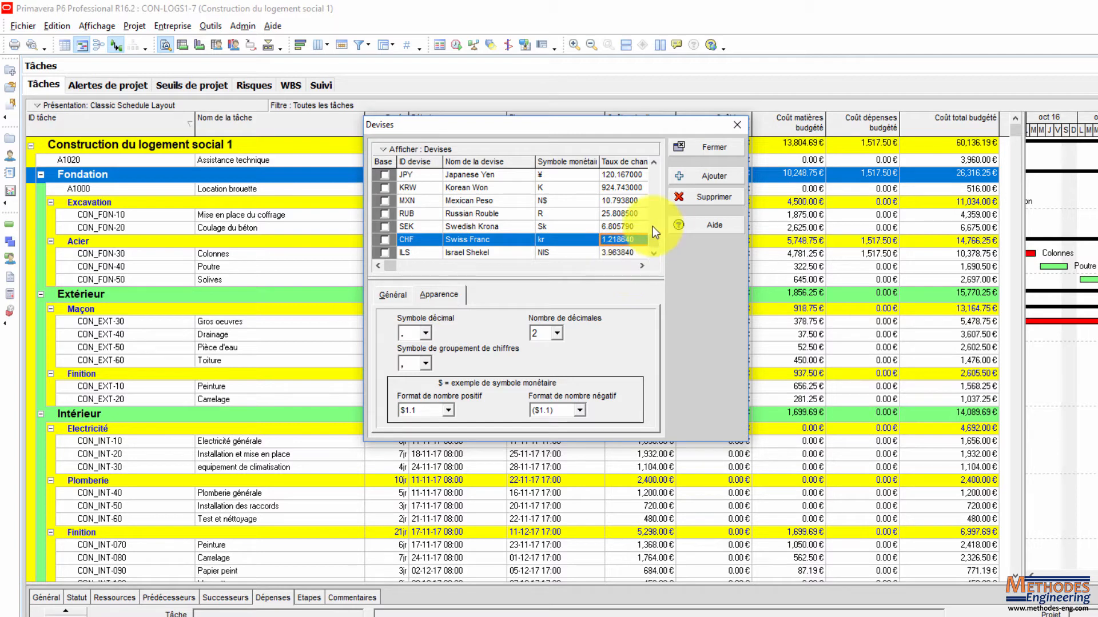
mouse_move(653, 240)
mouse_down()
mouse_move(651, 228)
mouse_move(654, 247)
mouse_up()
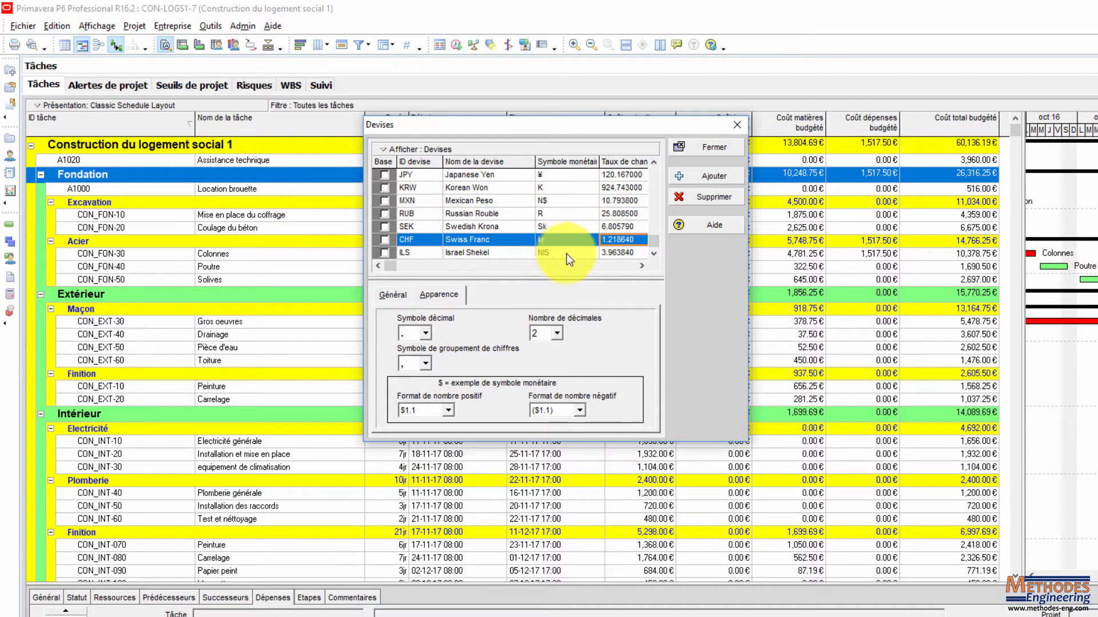
click(698, 176)
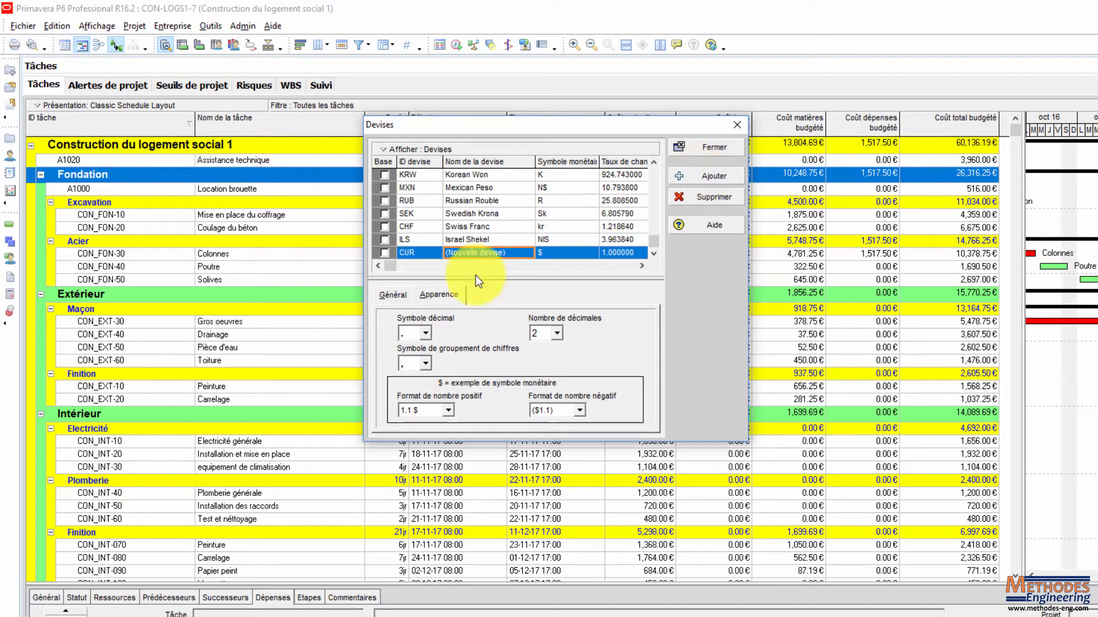
click(426, 253)
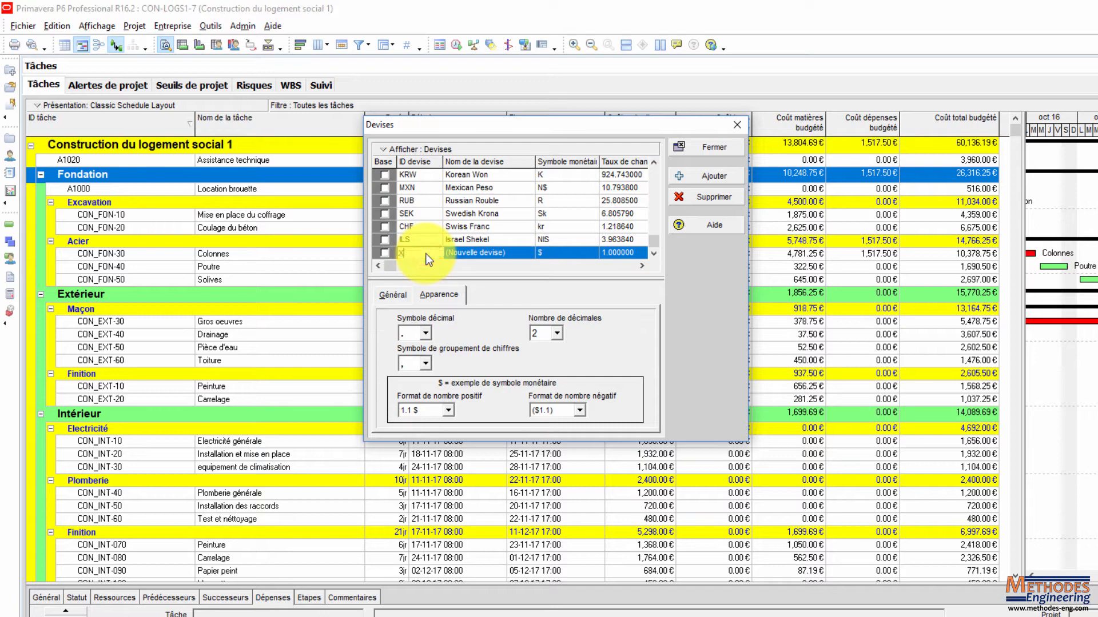
text(XOF)
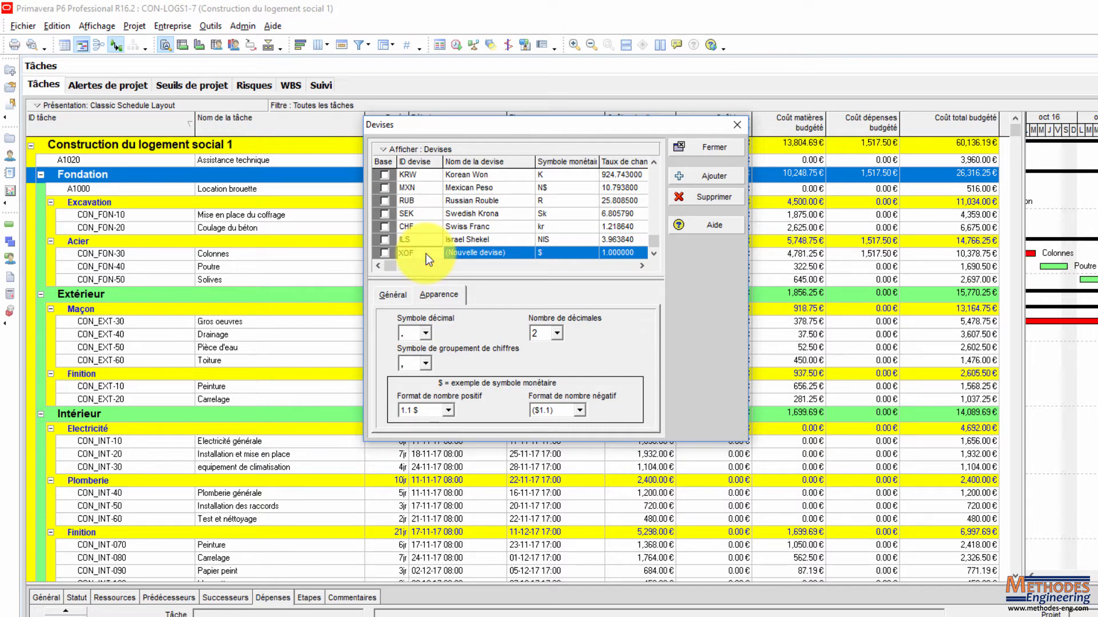
- Name the XOF currency Franc CFA, with the monetary symbol CFA and an exchange rate of 500
click(512, 251)
text(Franc CF)
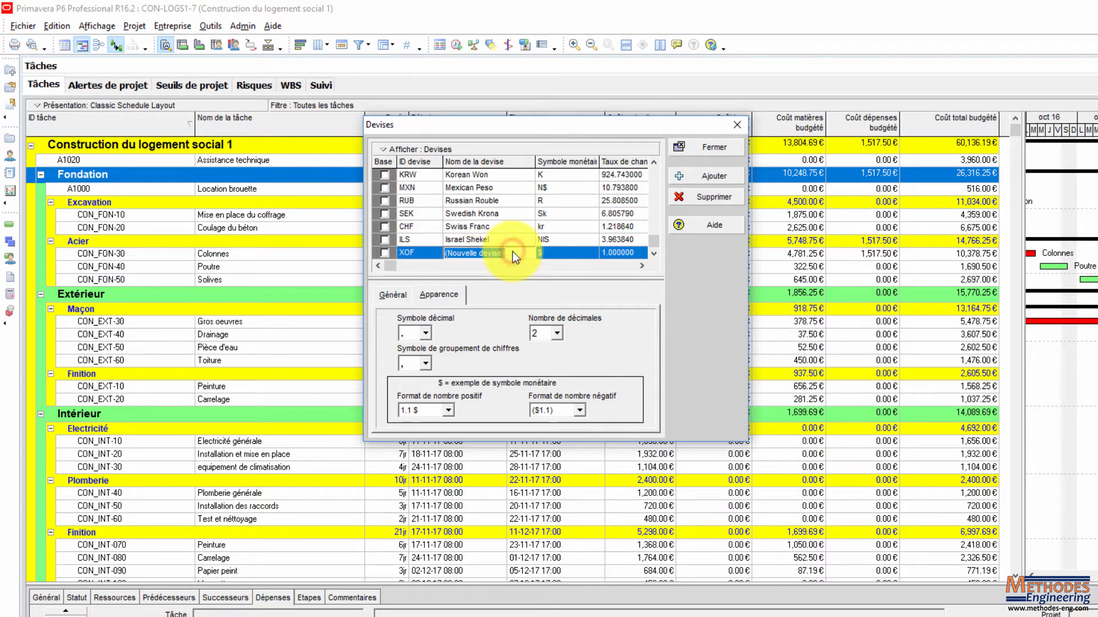
text(A)
click(572, 251)
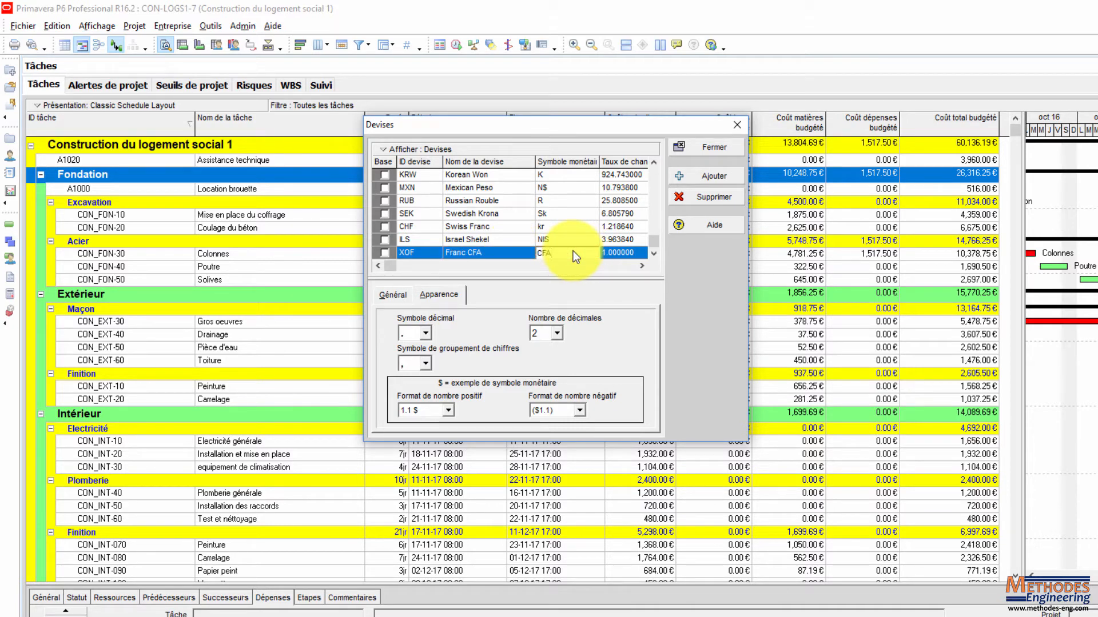
click(629, 254)
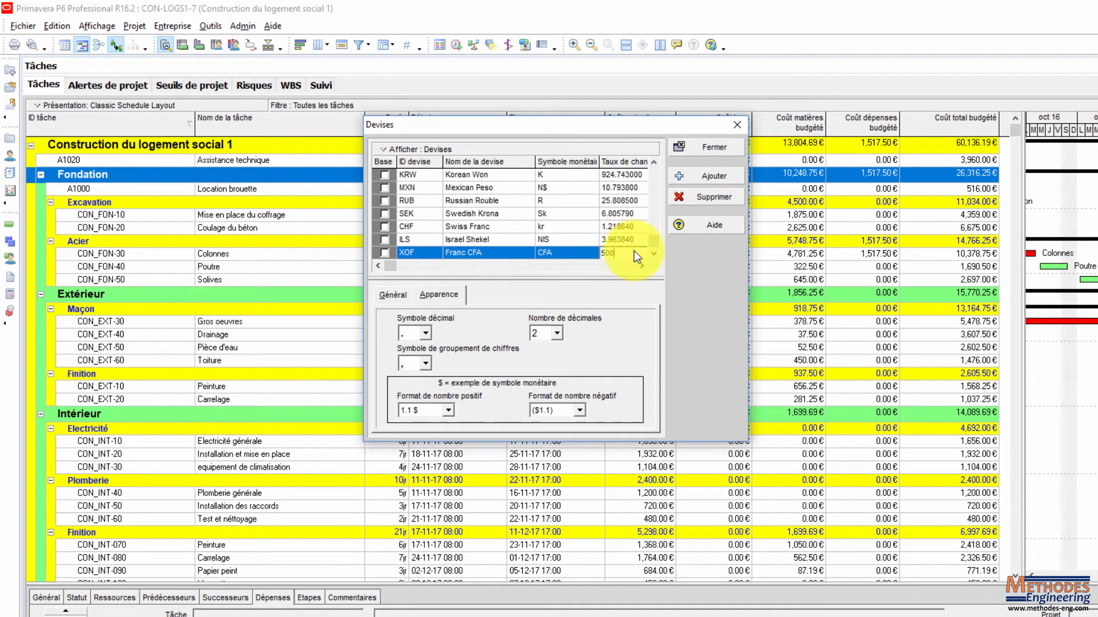
click(650, 239)
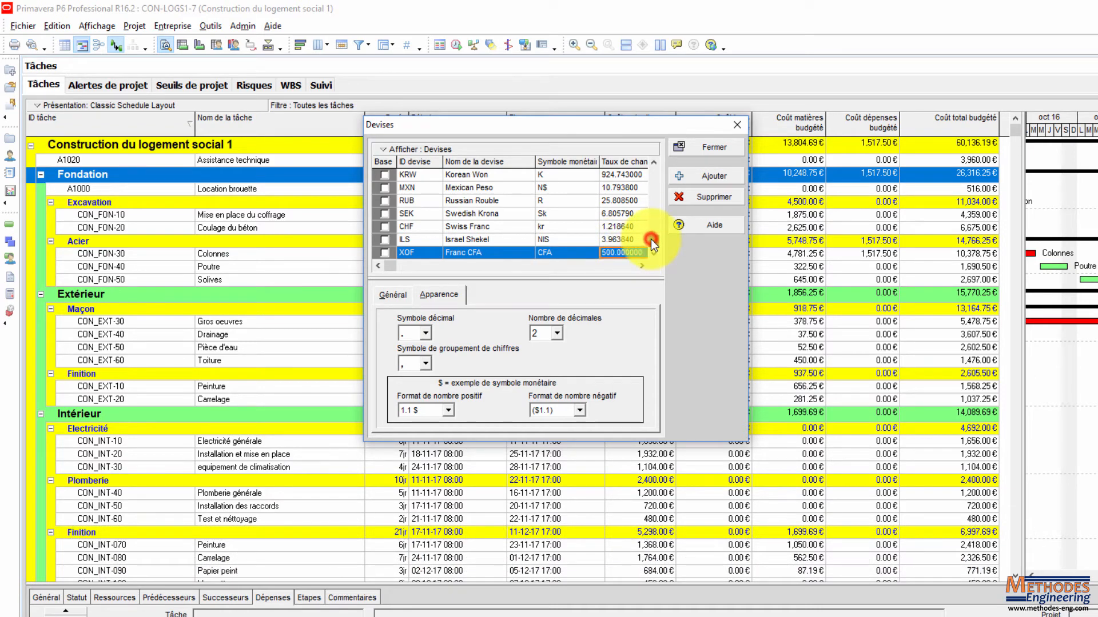
- Set the exchange rate of the EURO currency to 0.87
drag(653, 238, 653, 202)
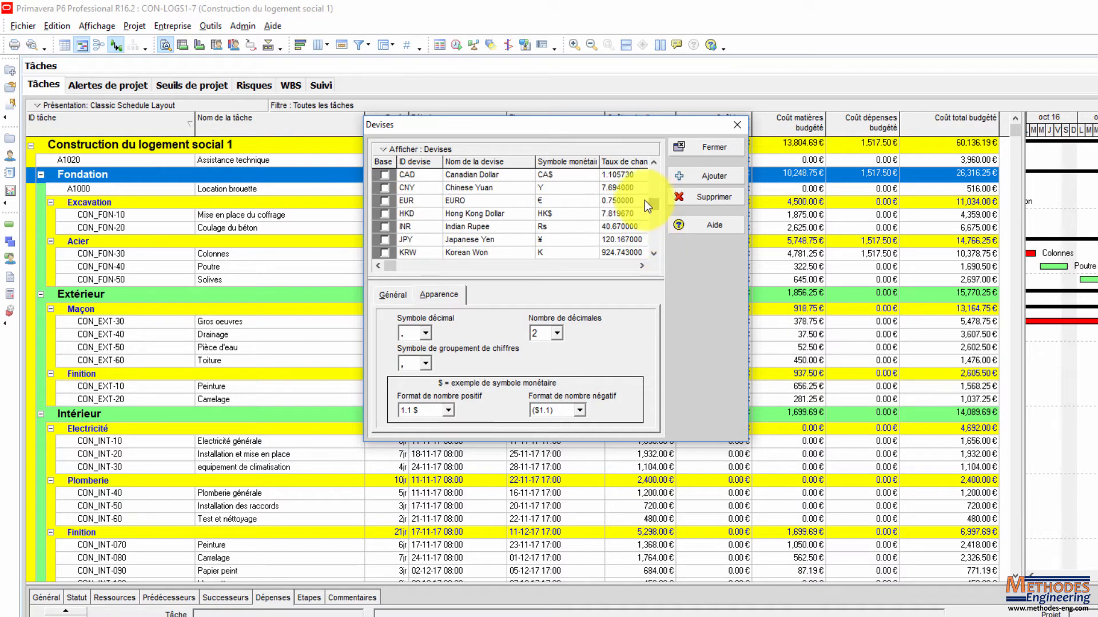
click(637, 199)
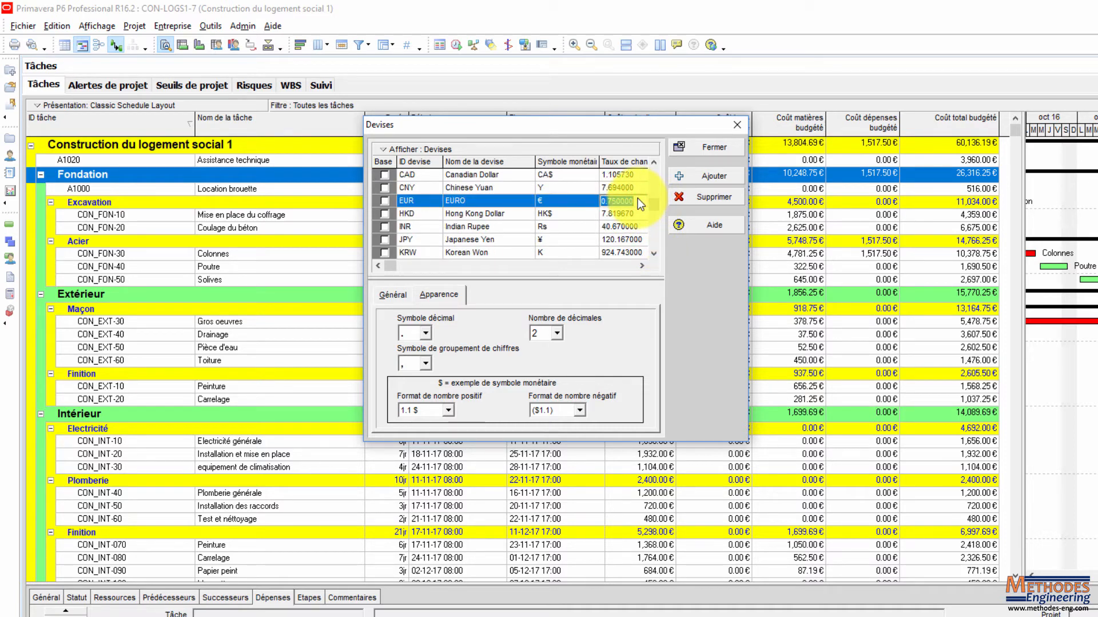
text(0.87)
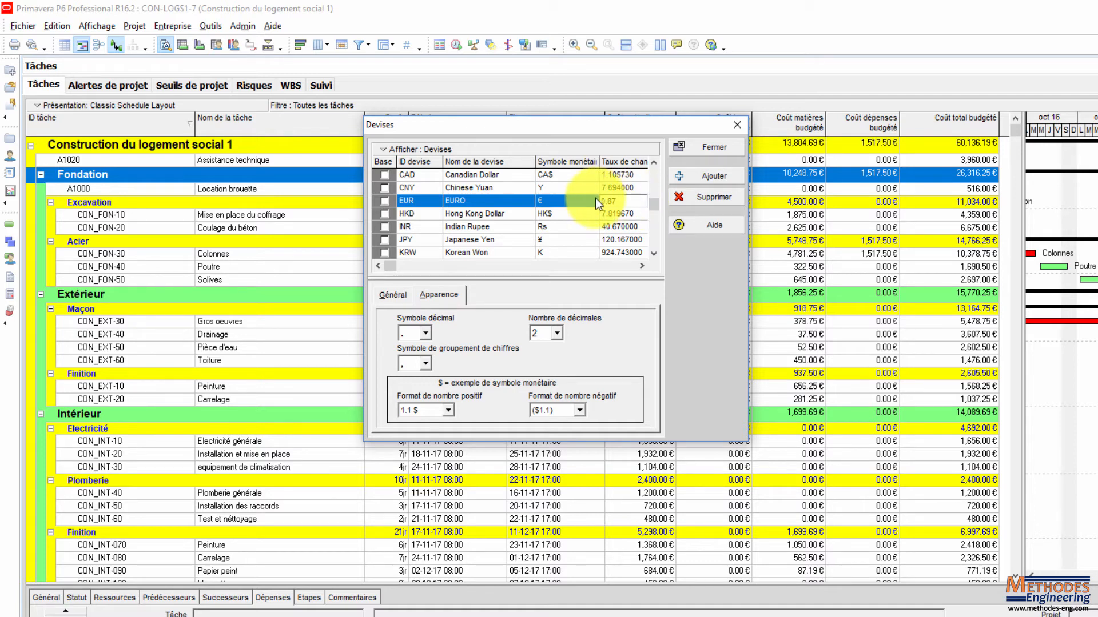
- For the Franc CFA currency, set the decimal symbol to a comma and the digit grouping symbol to a period
scroll(655, 255, down, 2)
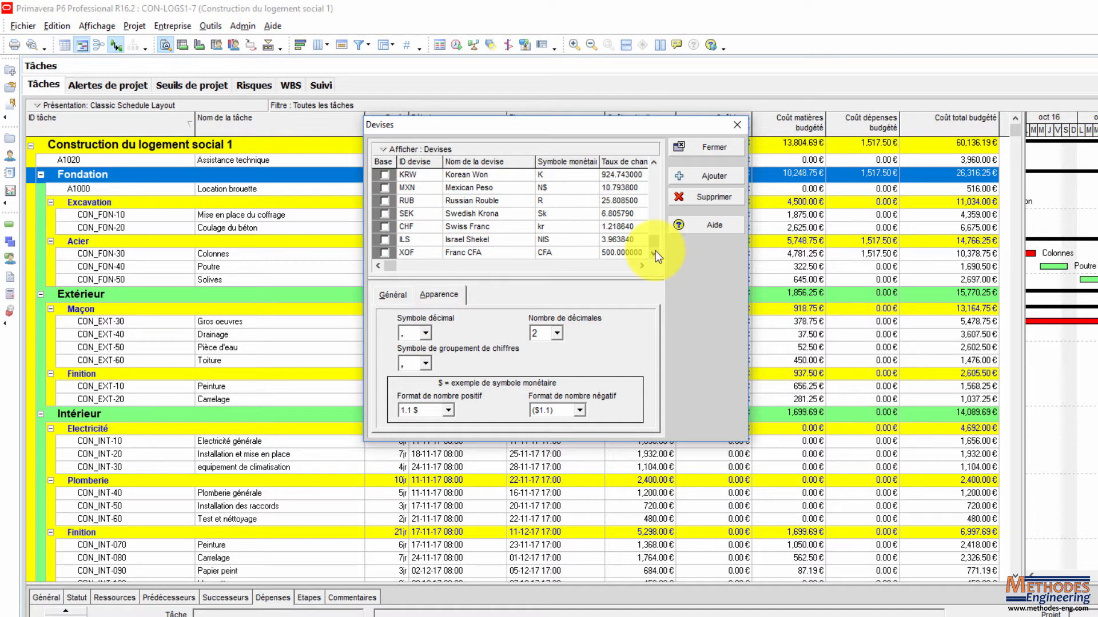
click(463, 252)
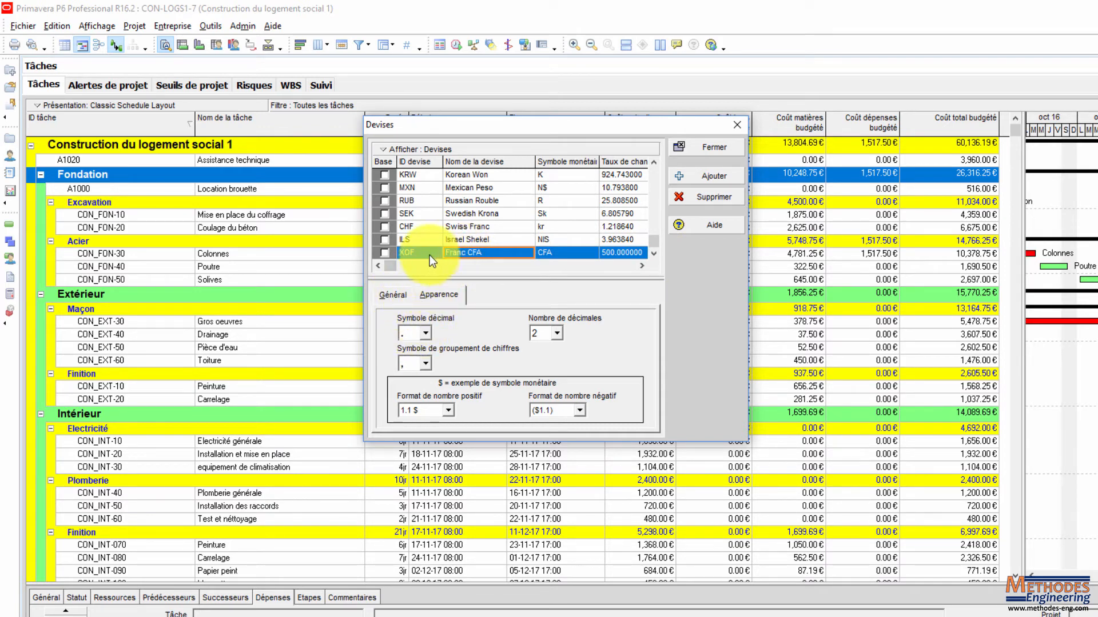
click(392, 294)
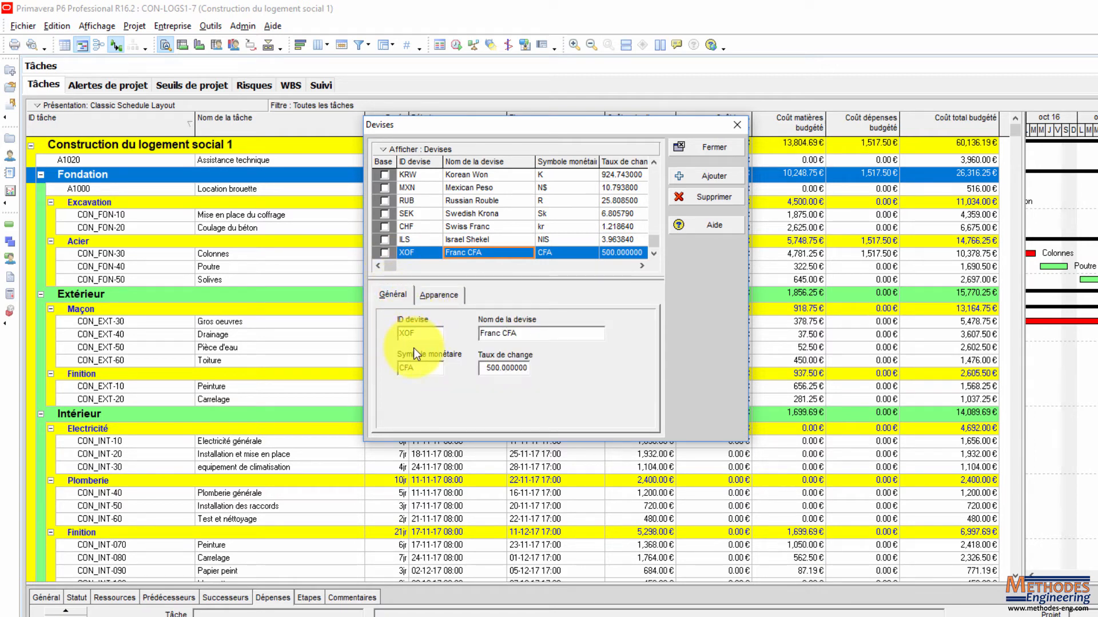
click(430, 296)
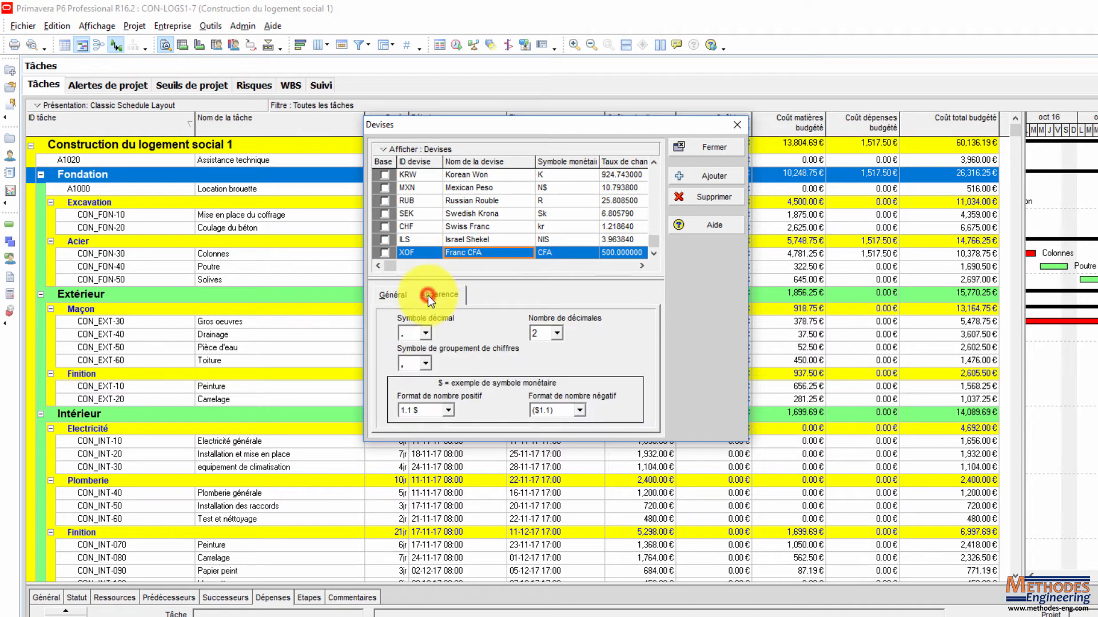
click(427, 333)
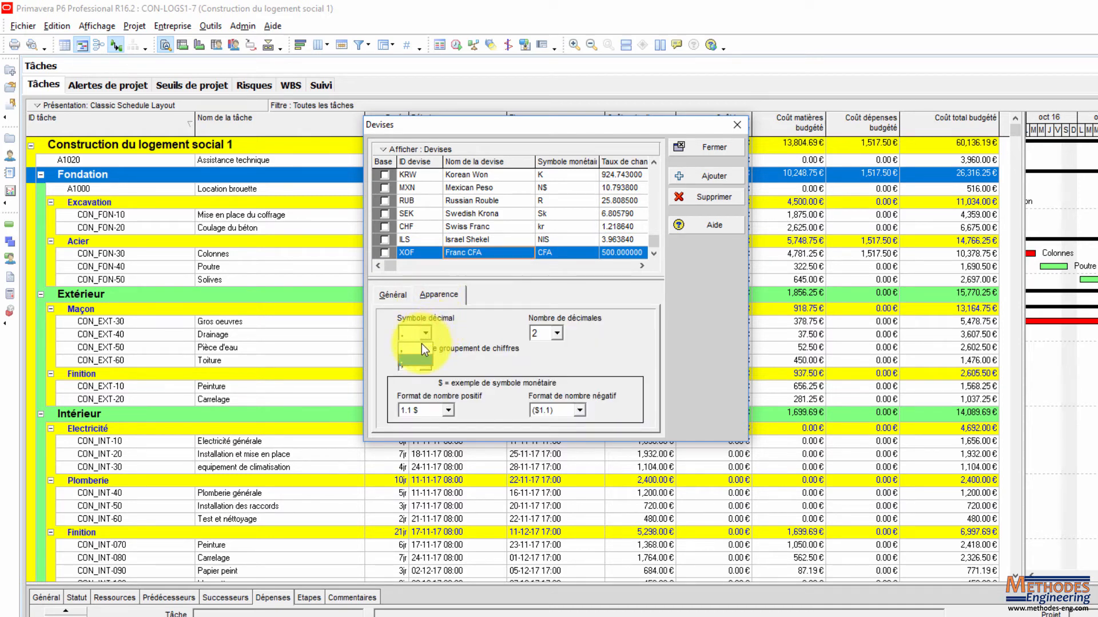
click(422, 350)
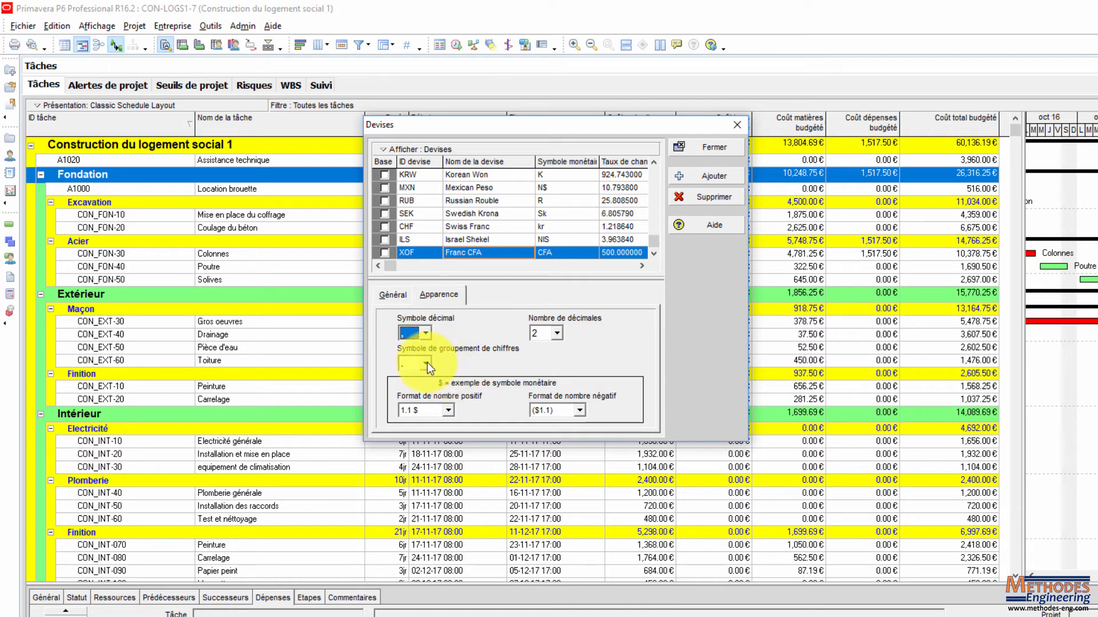
click(427, 363)
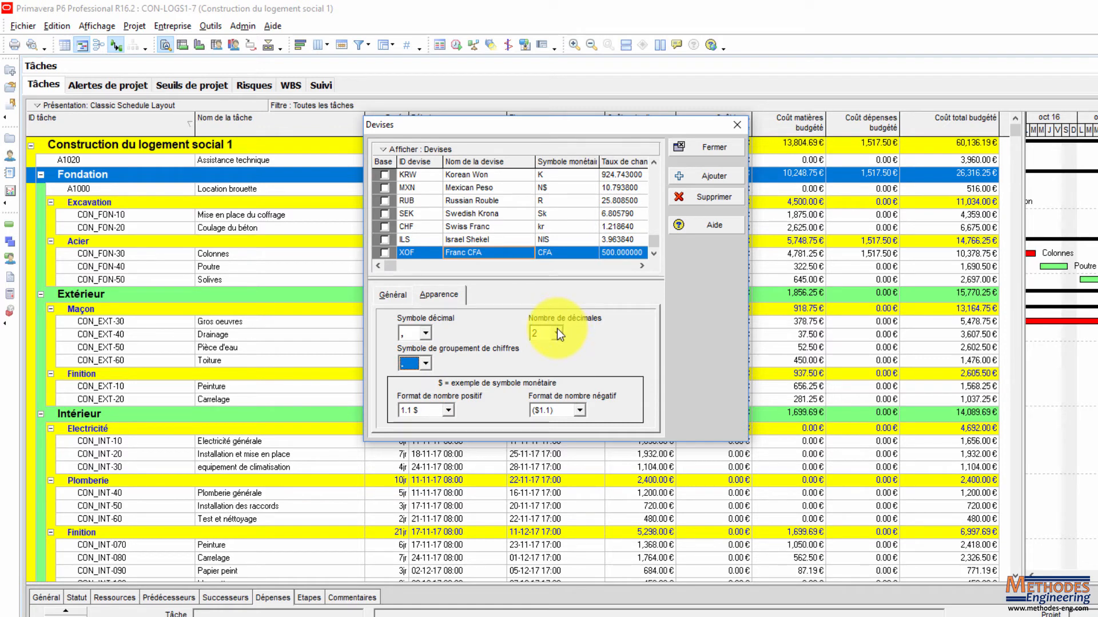
- Set the Franc CFA positive number format to 1.1 $ and negative format to -1.1 $, and close the currency definitions
click(450, 410)
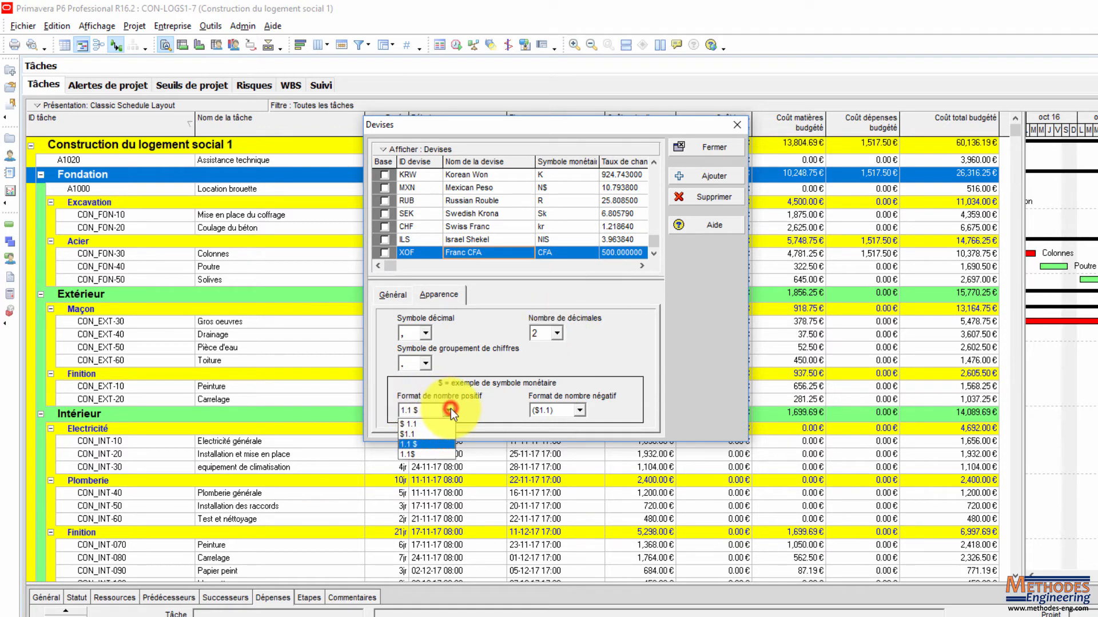
click(423, 445)
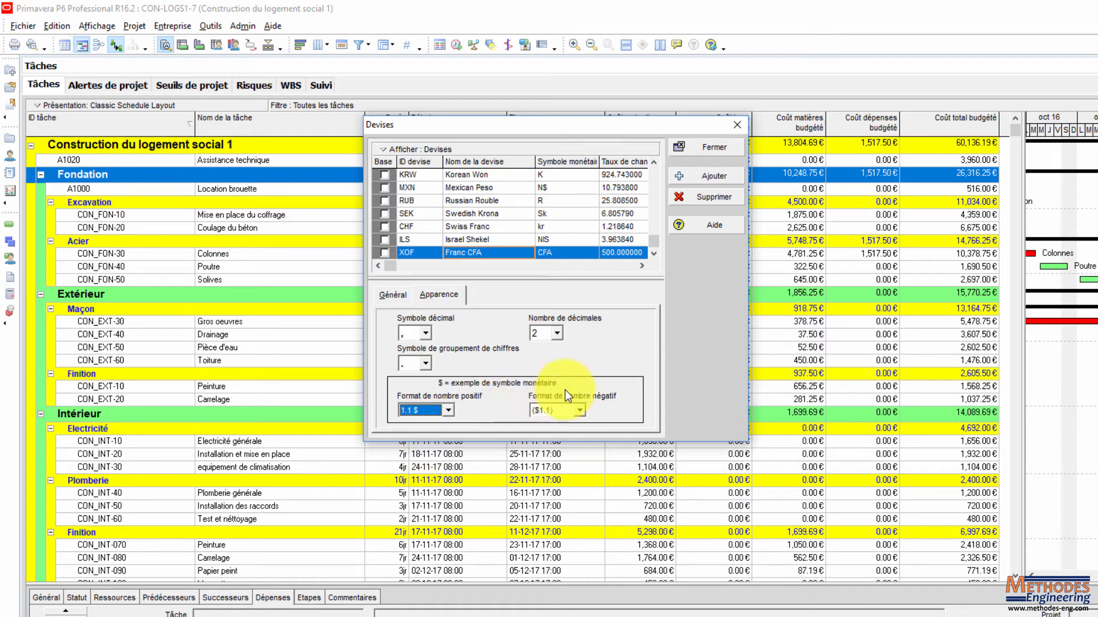
click(580, 409)
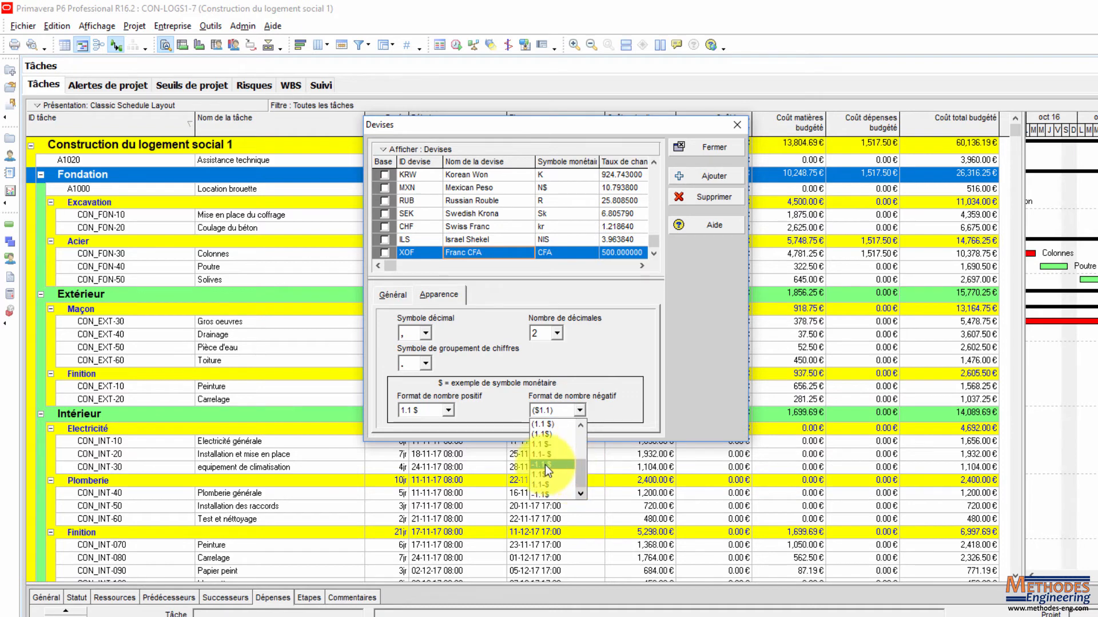
click(552, 465)
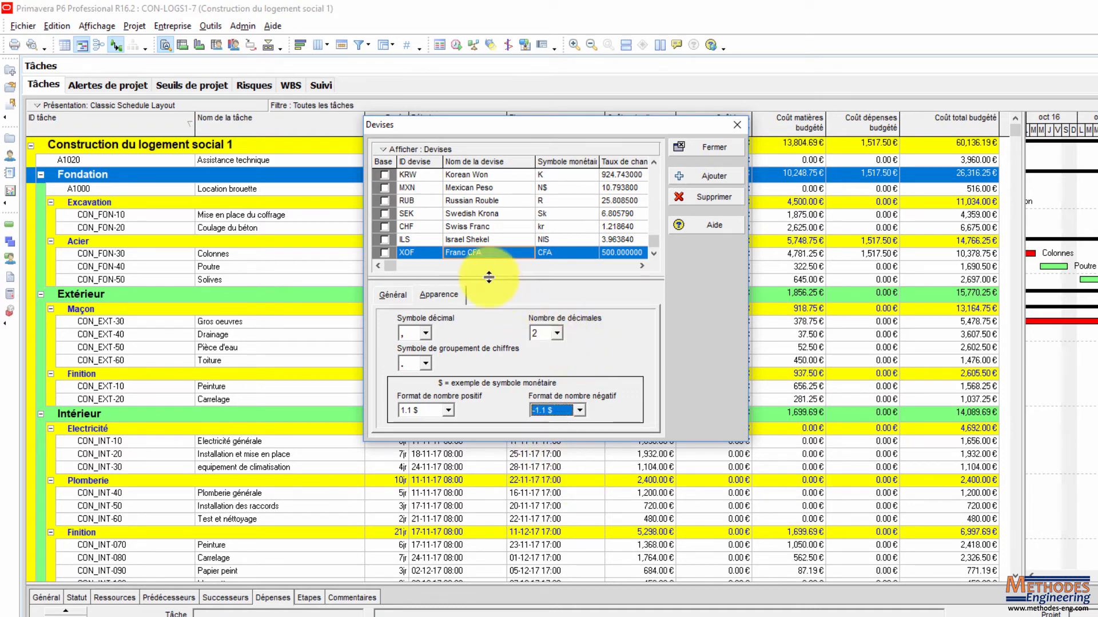
click(703, 149)
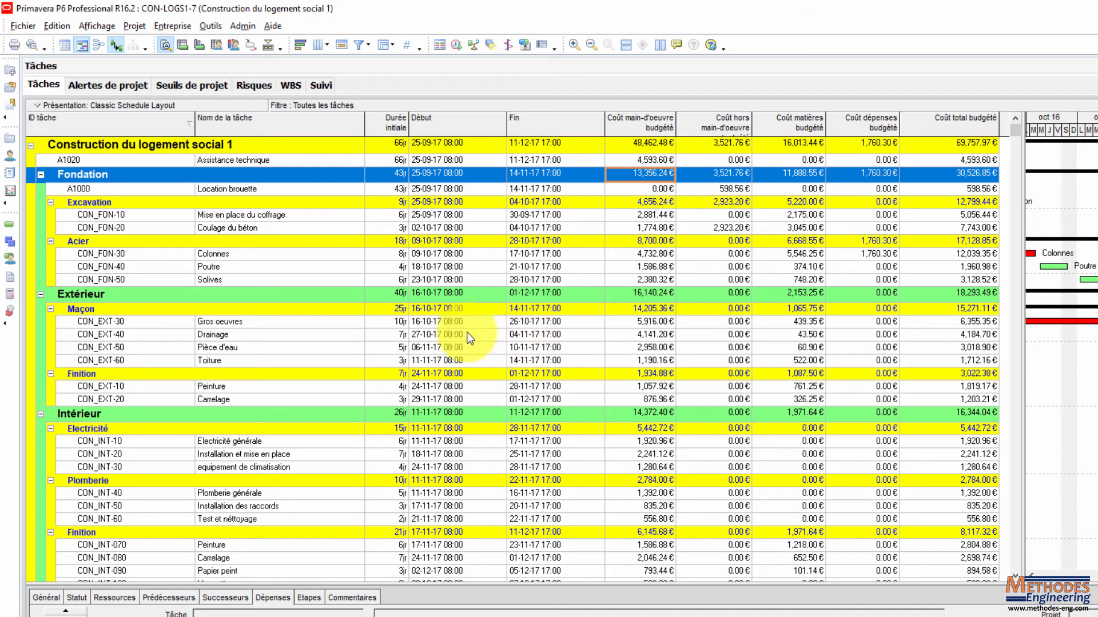
- Choose Franc CFA in the user preferences as the currency for displaying monetary values, and close the preferences
click(57, 25)
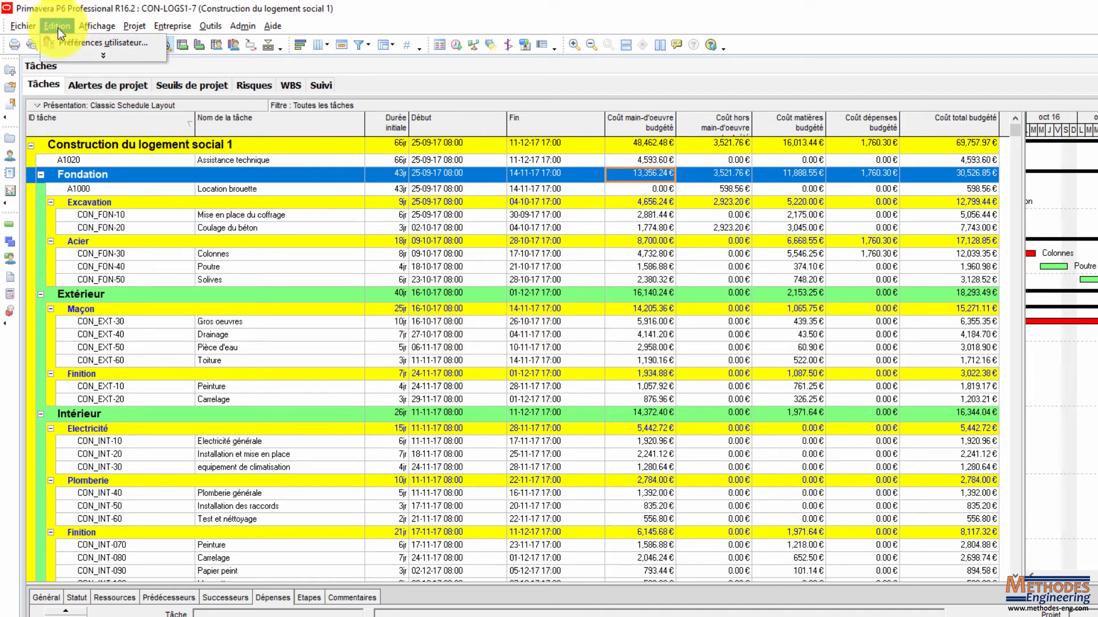
click(88, 42)
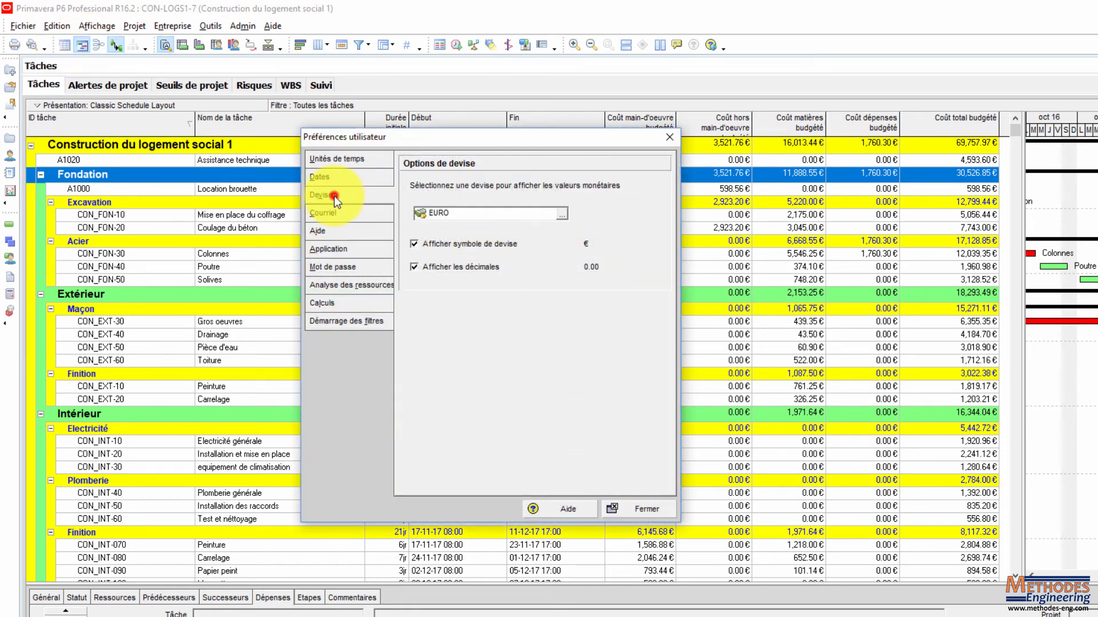
click(561, 216)
drag(697, 217, 700, 430)
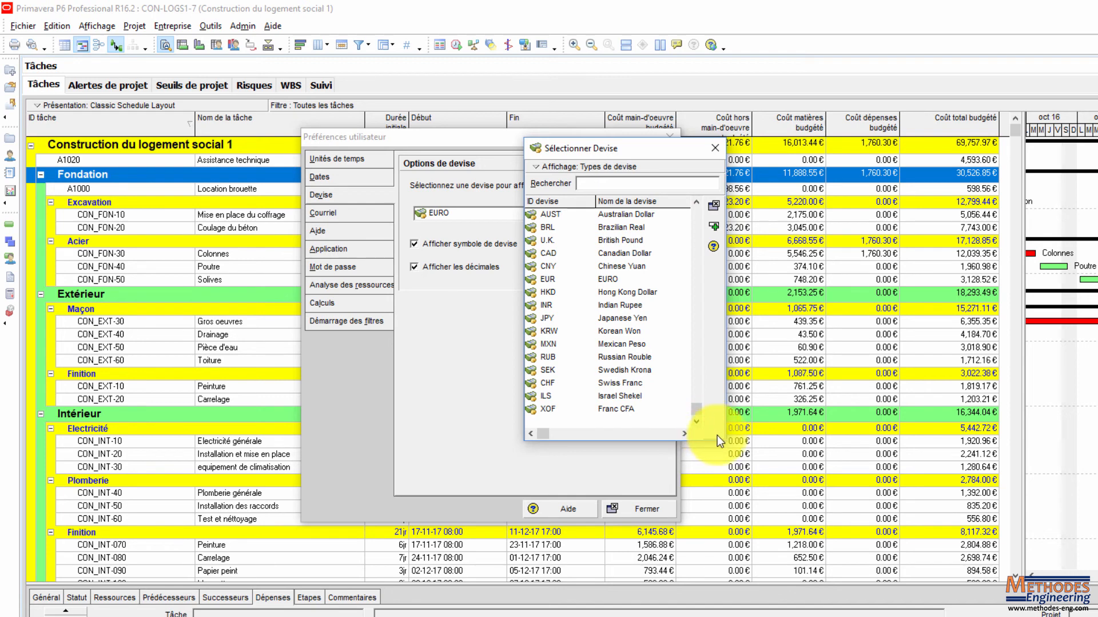
click(603, 408)
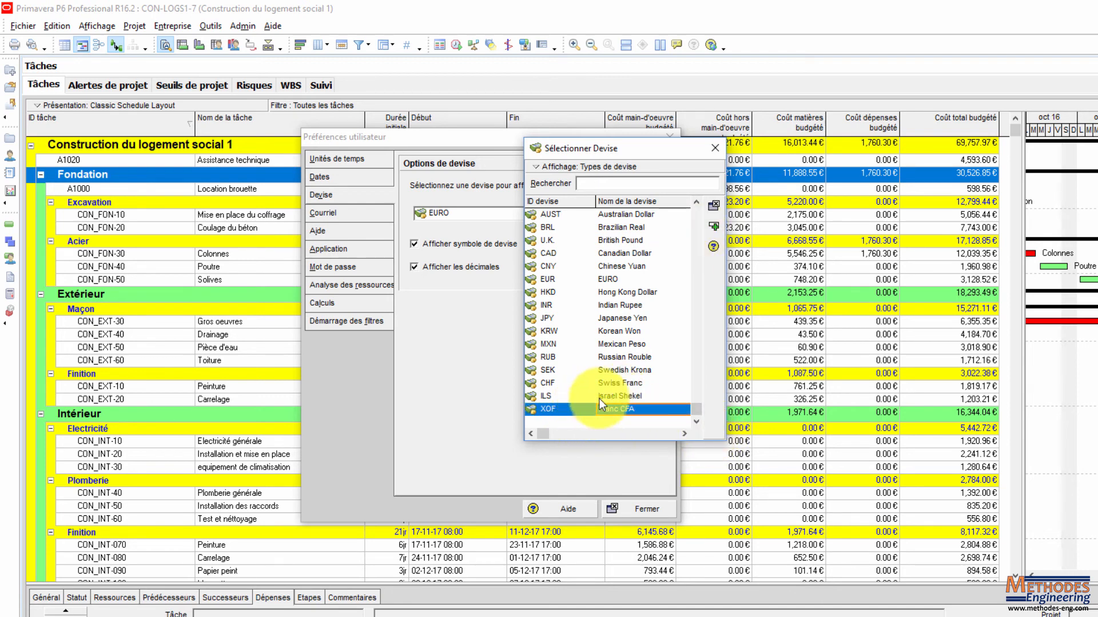
click(713, 227)
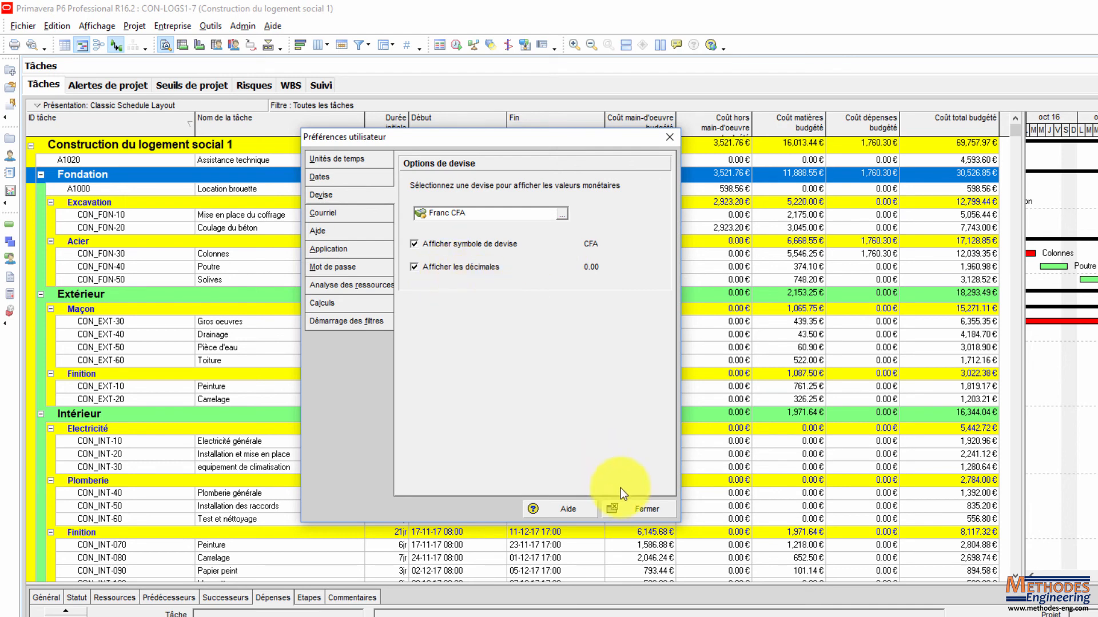
click(639, 509)
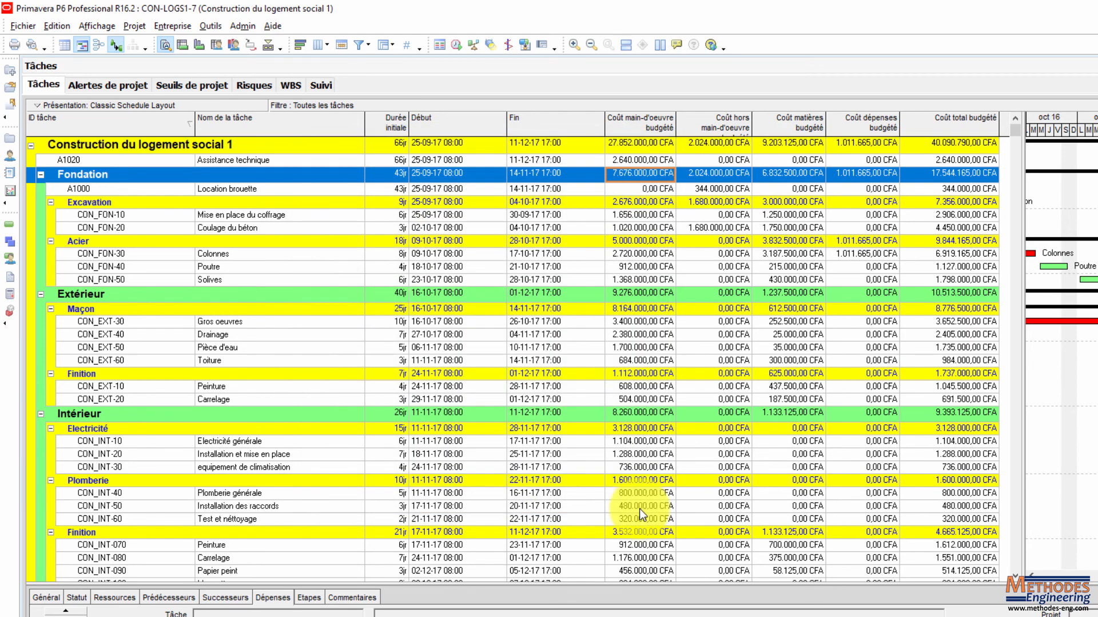